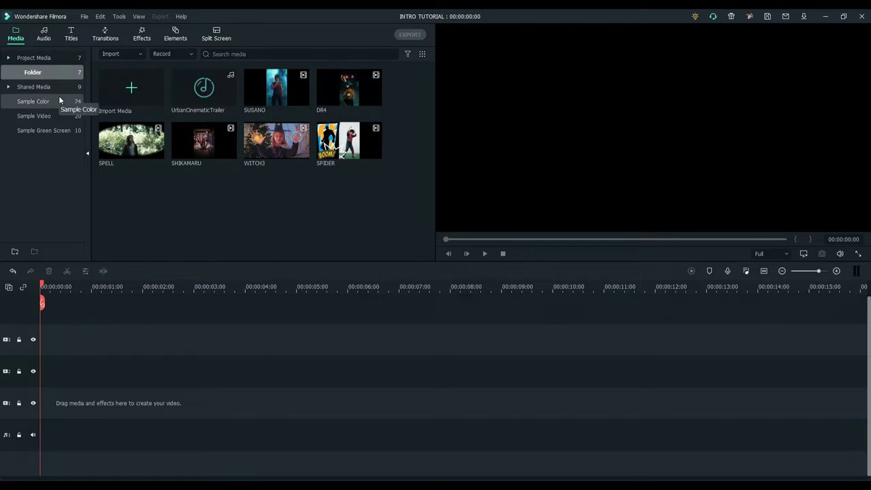
Search the titles for SUPERHEROES, preview Superhero Pack Title 1 and place it at the start of the timeline
left_click(71, 34)
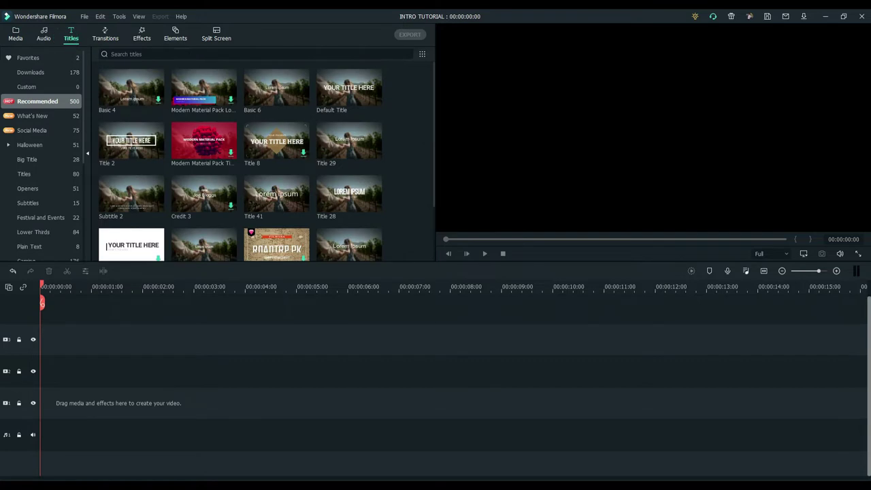
type("su")
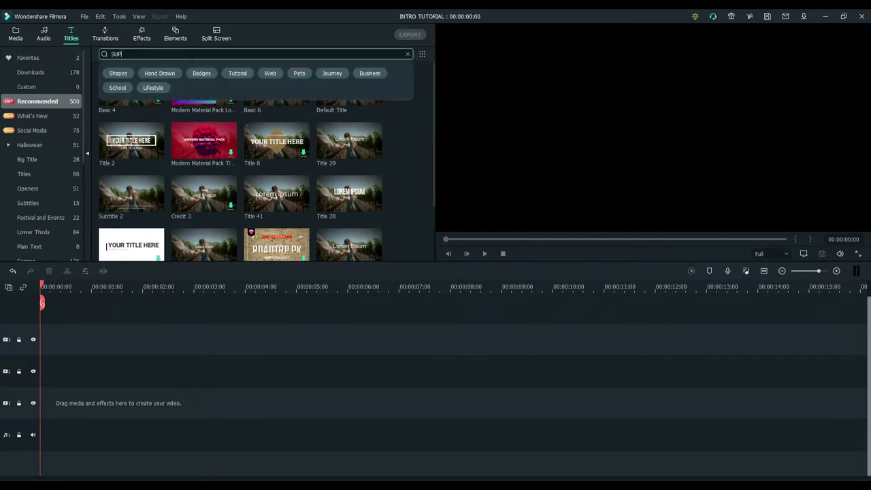
type("PERHEROES")
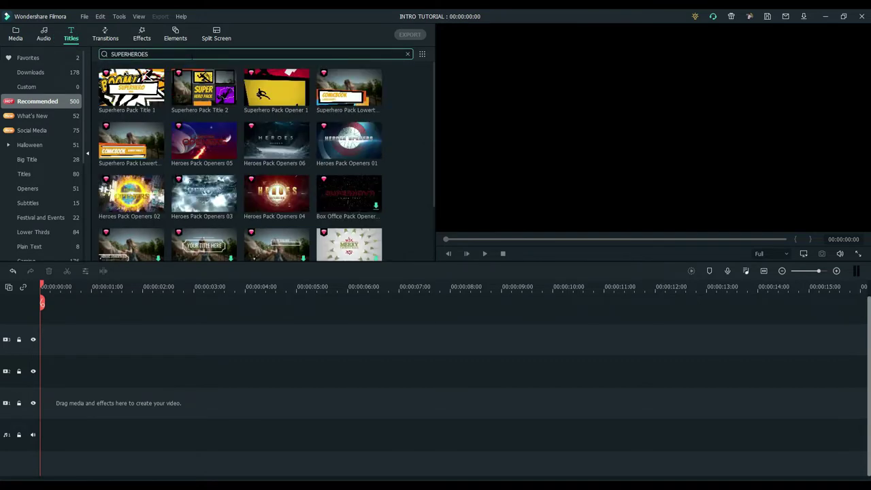
double_click(128, 86)
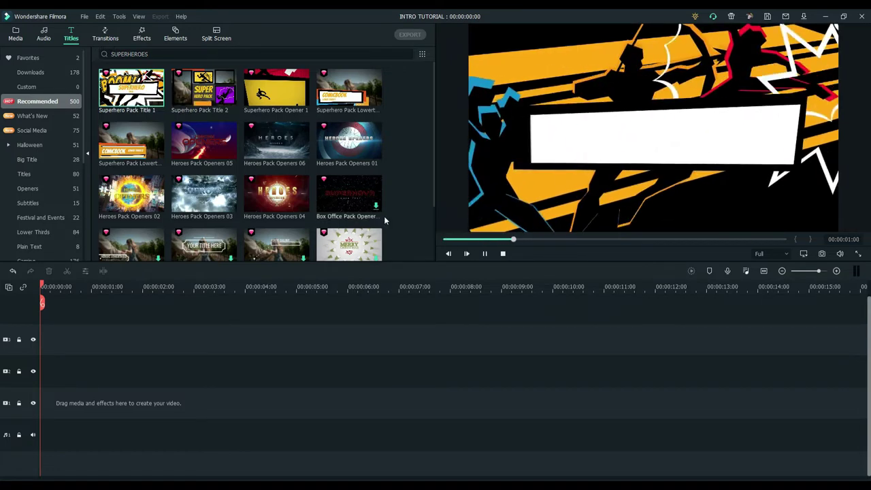
left_click(485, 253)
left_click_drag(129, 116, 179, 337)
Replace the two text lines of Superhero Pack Title 1 with WELCOME and TO MY CHANNEL in the advanced text editor
double_click(178, 337)
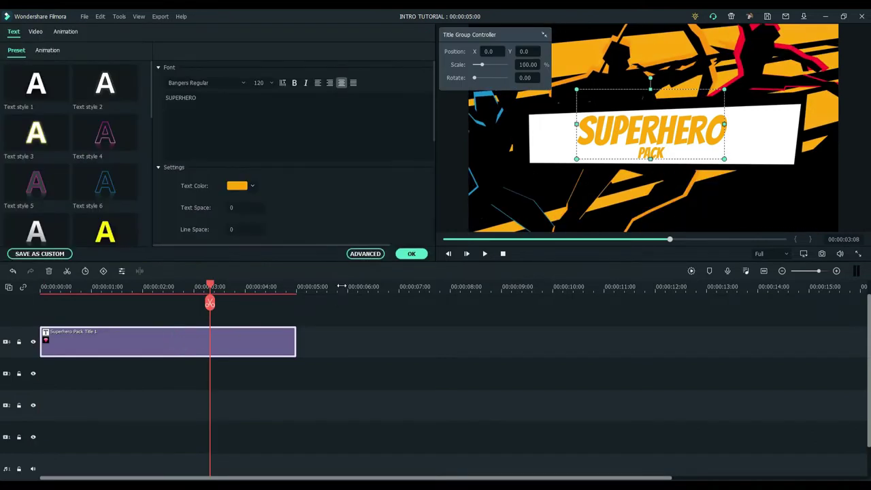
left_click(365, 254)
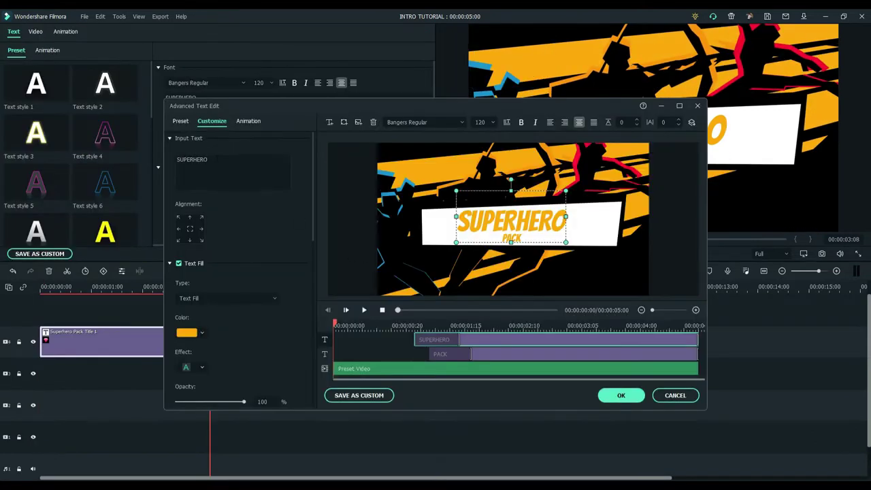
double_click(216, 159)
type("WELCOME")
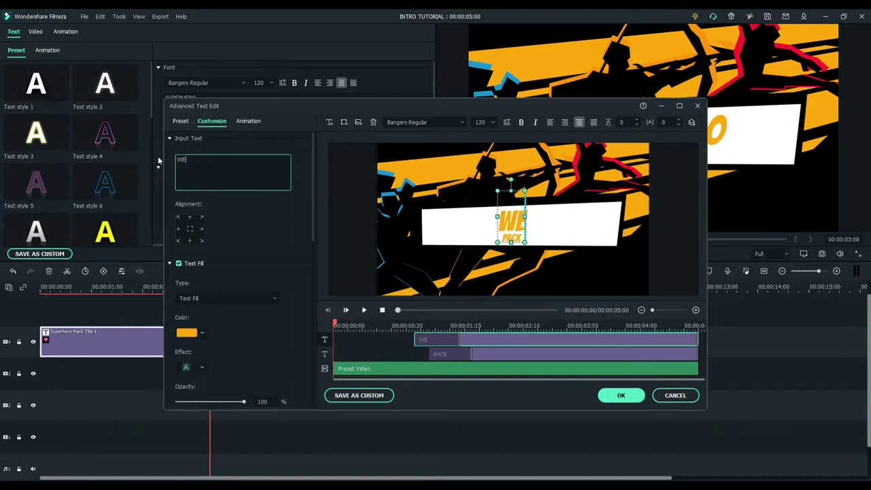
left_click(465, 354)
type("TO MY CHANNEL")
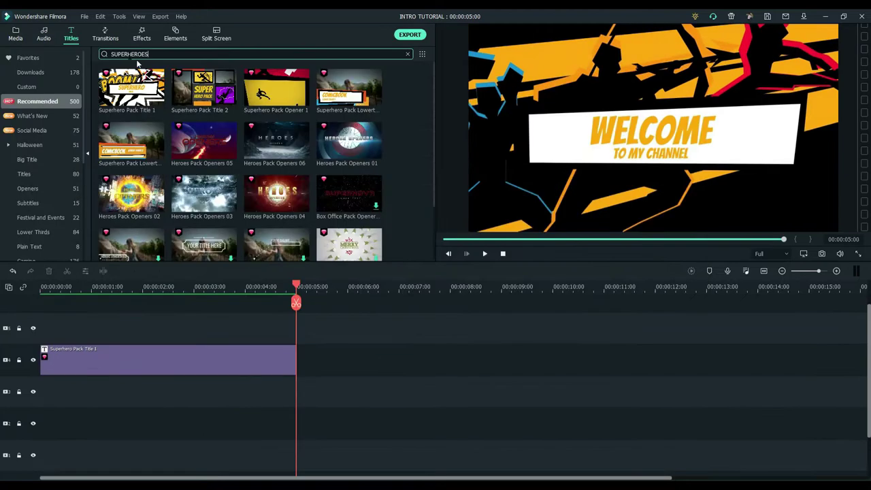
Add Superhero Pack Title 2 directly after the first title and place a White sample color clip beneath it on track 1
left_click(203, 91)
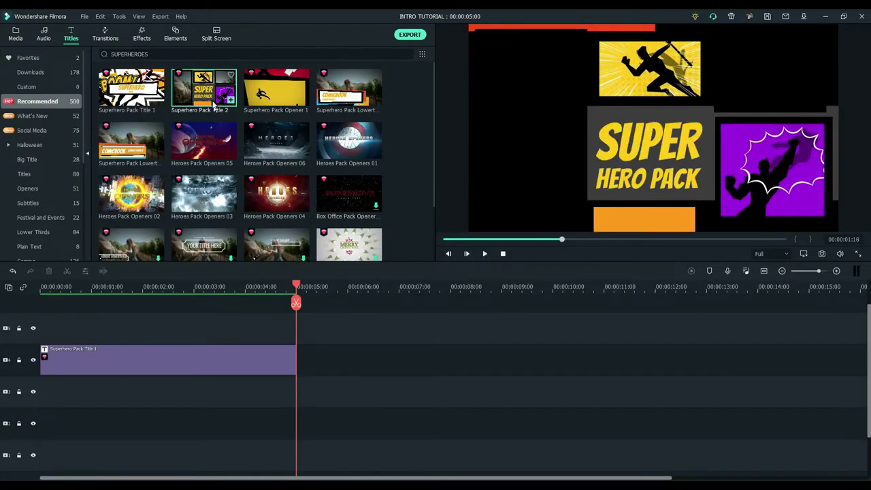
left_click_drag(194, 92, 299, 366)
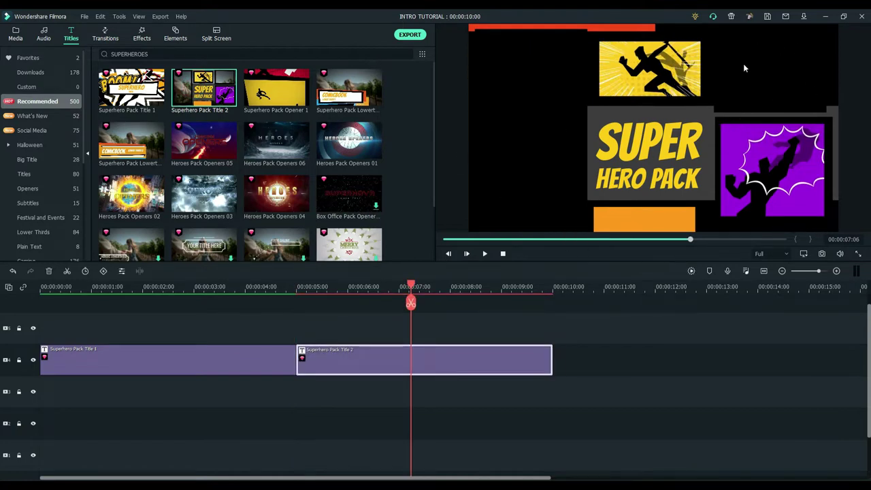
left_click(16, 34)
left_click(44, 88)
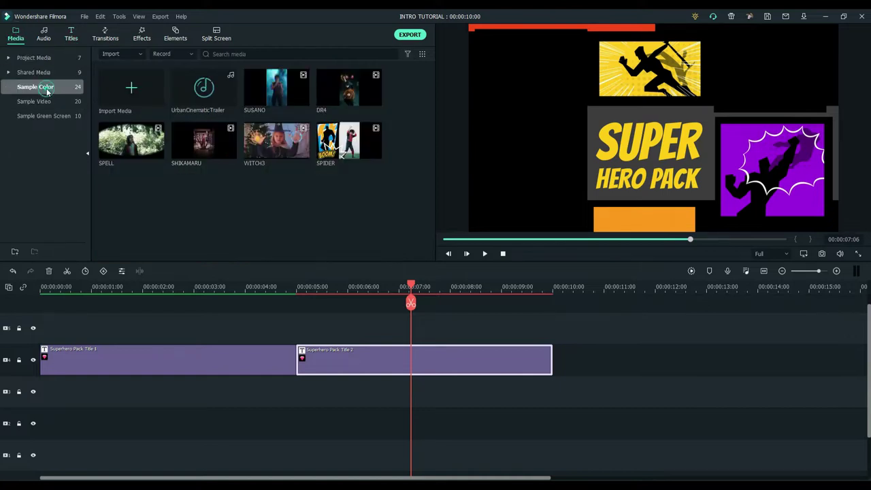
left_click_drag(350, 87, 306, 465)
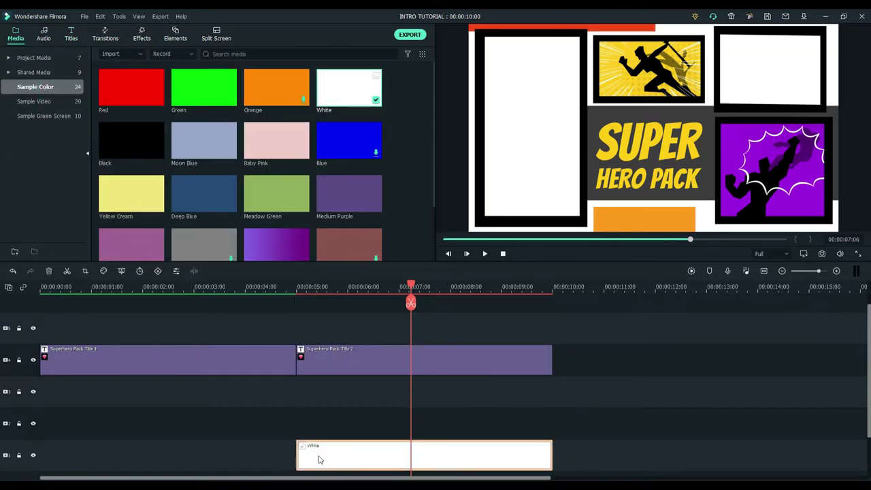
Replace the two text lines of Superhero Pack Title 2 with VFX and TUTORIAL and apply the advanced text changes
left_click_drag(410, 289, 359, 289)
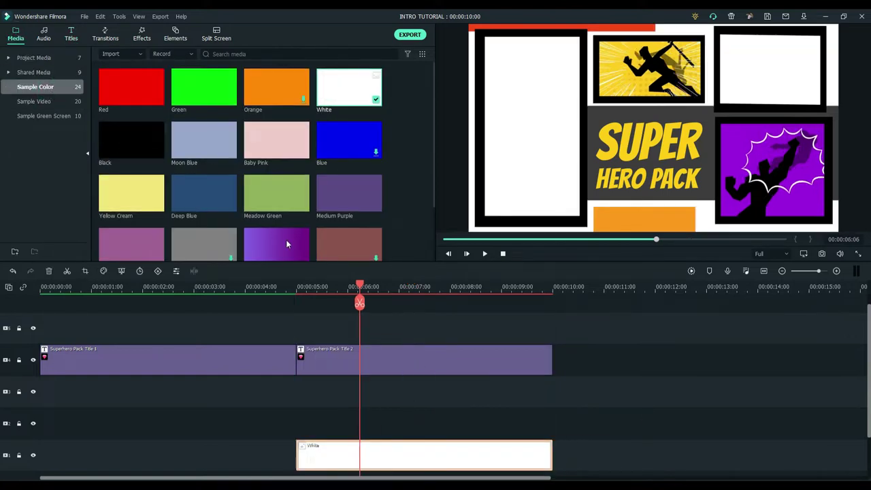
double_click(397, 353)
left_click(366, 253)
type("VFX")
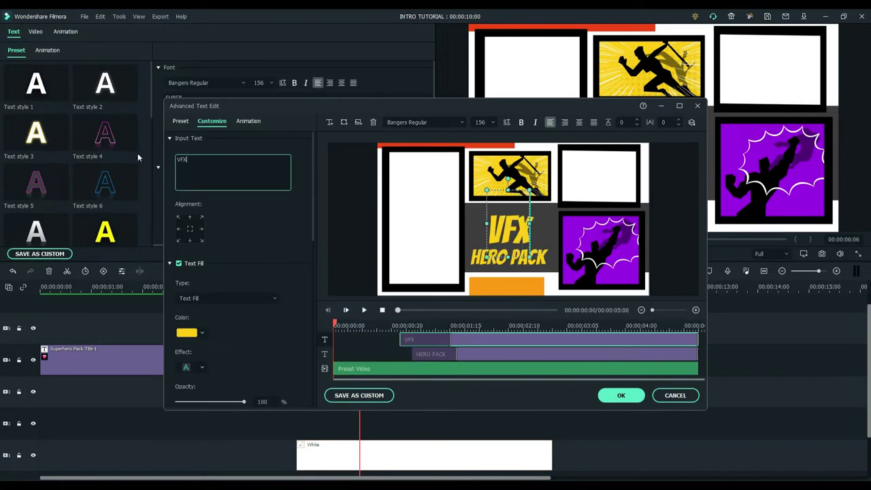
key("Tab")
type("TUTORIAL")
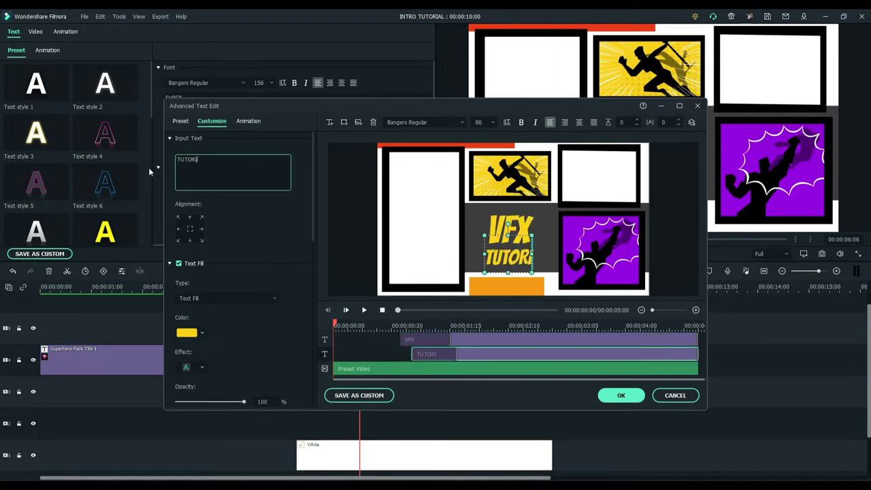
left_click(617, 398)
Preview the SUSANO clip from the project media and place it on track 2 beneath Superhero Pack Title 2
double_click(259, 103)
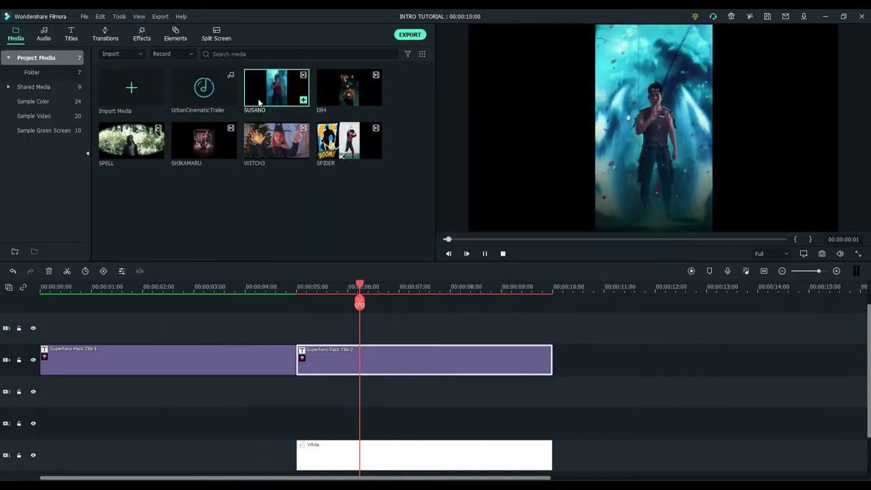
left_click(483, 253)
left_click(267, 99)
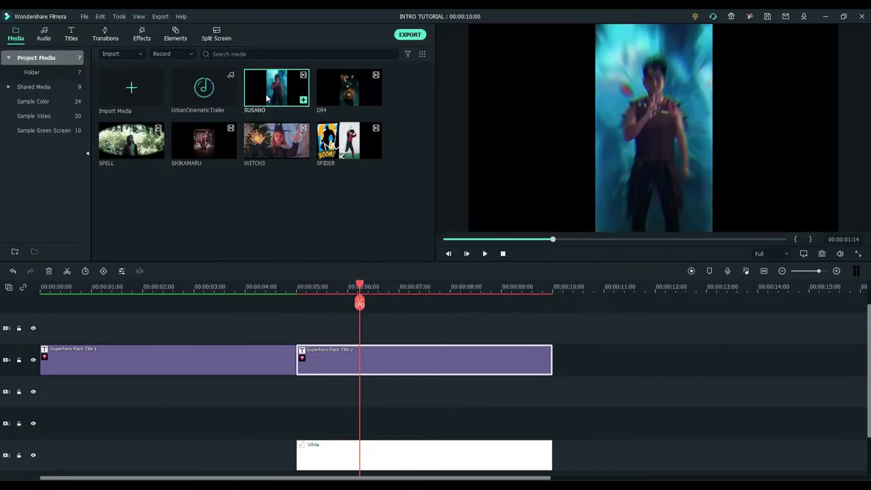
left_click_drag(271, 86, 388, 426)
Move and scale the SUSANO clip so it fits inside the tall left frame of the title
double_click(388, 426)
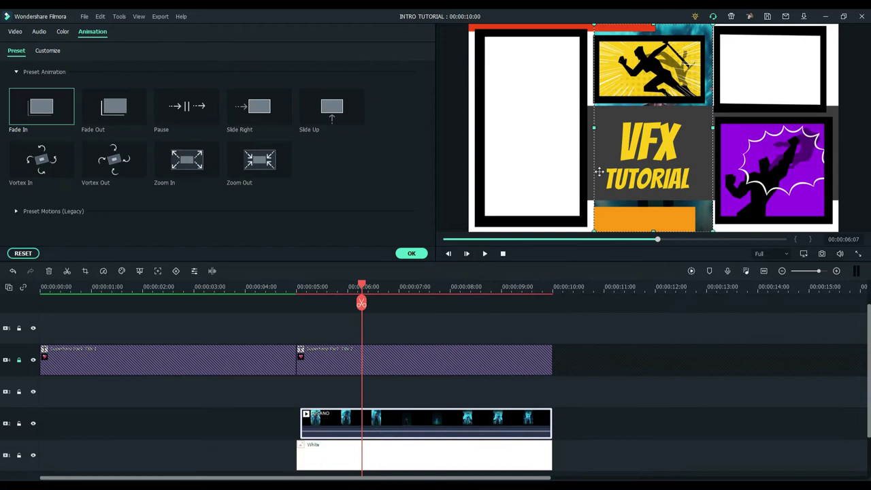
left_click_drag(598, 150, 481, 148)
left_click_drag(476, 25, 495, 56)
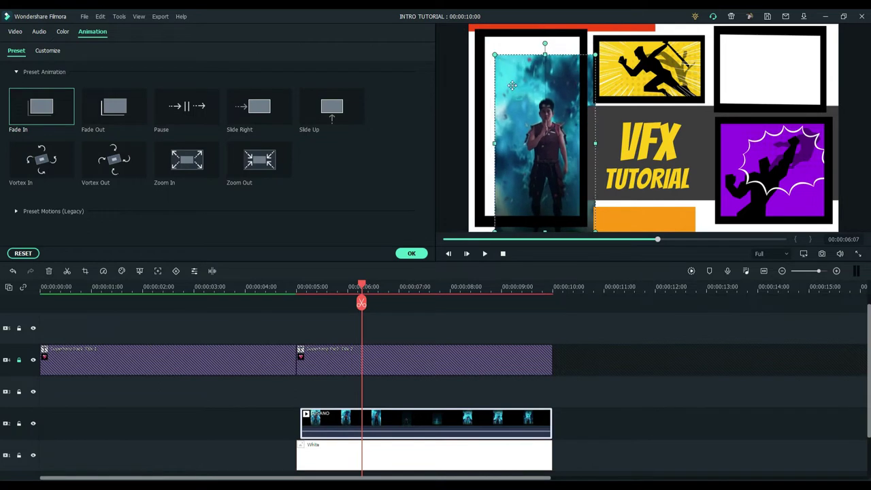
left_click_drag(512, 85, 505, 70)
left_click_drag(582, 210, 588, 224)
left_click_drag(553, 182, 549, 181)
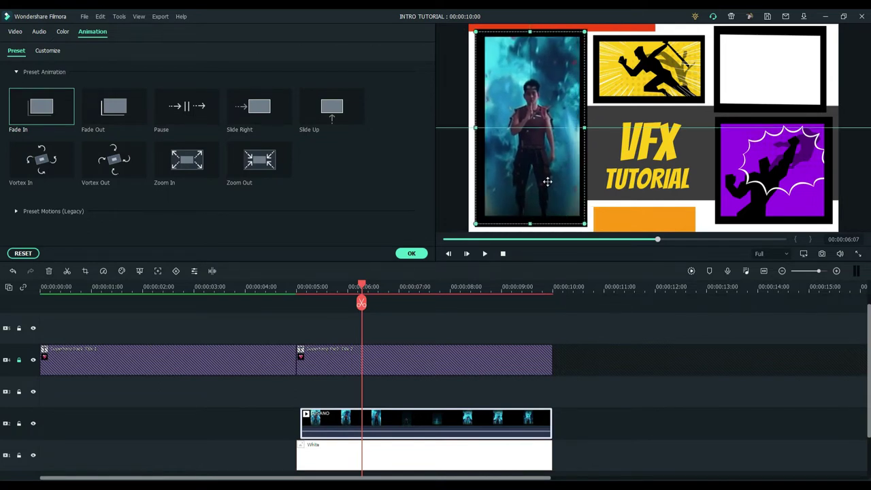
left_click(412, 253)
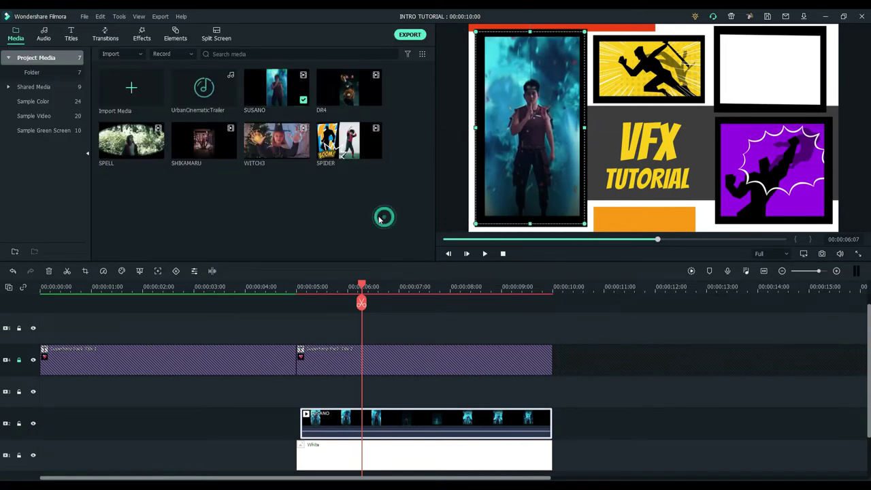
Place the WITCH3 clip on track 3 beneath Superhero Pack Title 2 and shrink it into the title's upper-right frame
left_click_drag(404, 330, 307, 395)
double_click(411, 394)
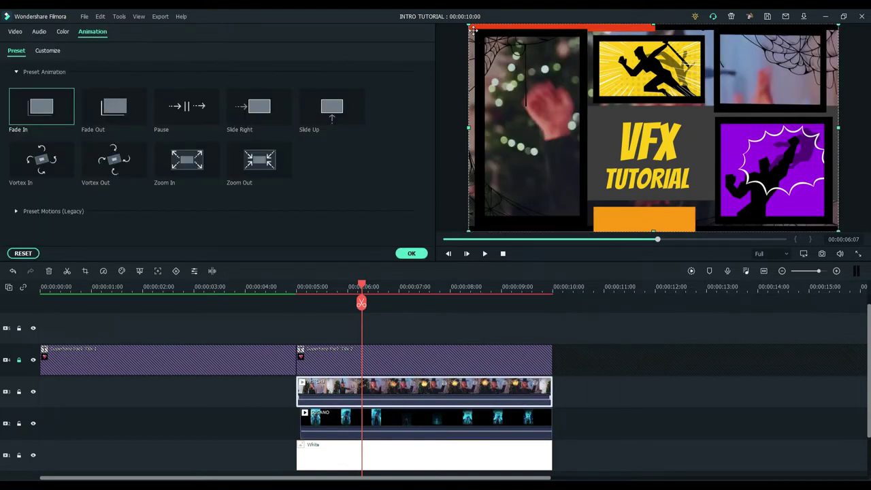
left_click_drag(469, 24, 731, 195)
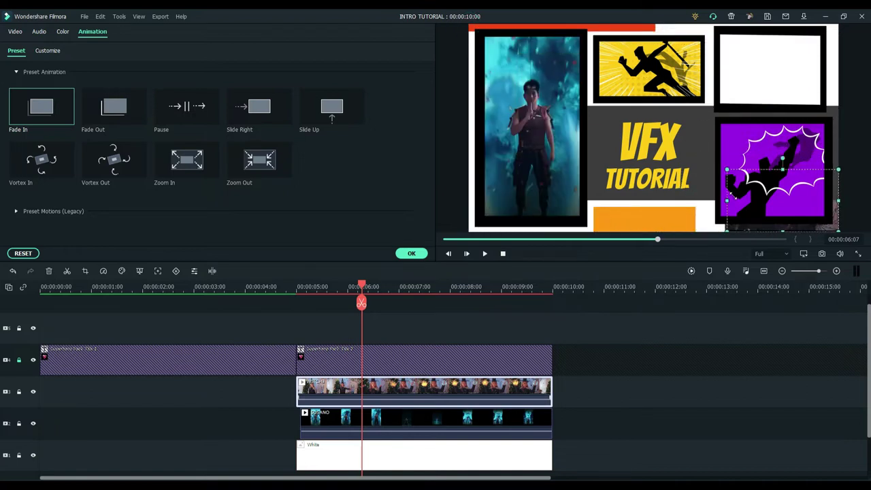
left_click_drag(773, 218, 759, 92)
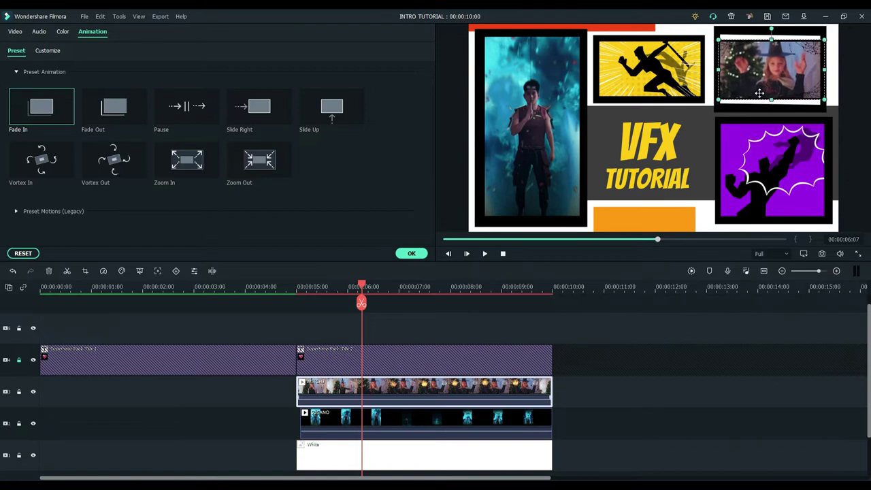
left_click(411, 254)
Delete the White color clip from track 1
left_click(502, 254)
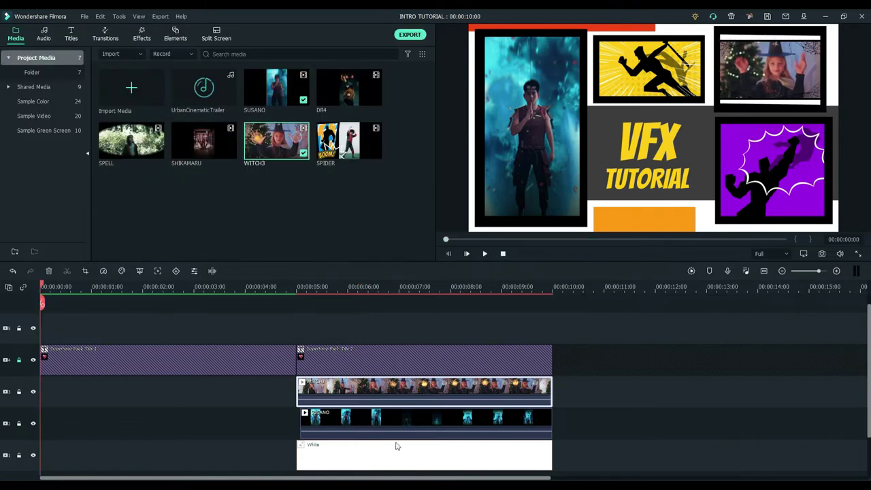
left_click(371, 455)
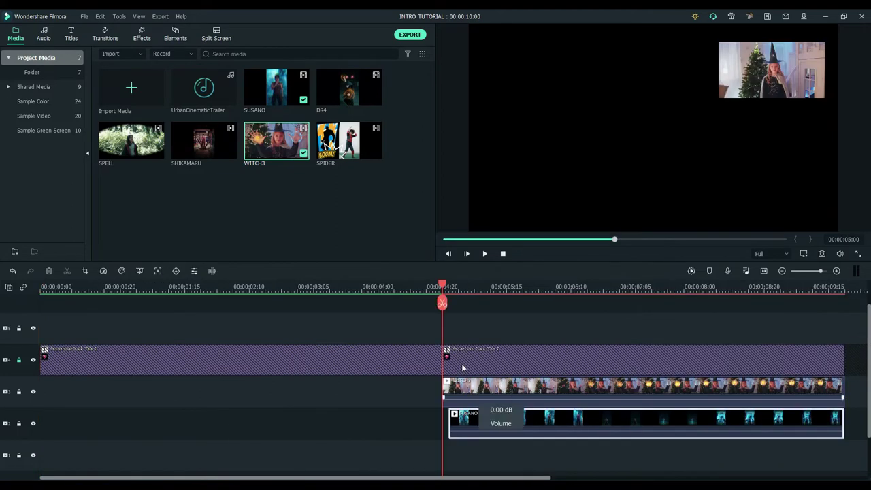
Apply the Fade In preset animation to both the WITCH3 and SUSANO clips
left_click_drag(444, 288, 484, 292)
double_click(506, 393)
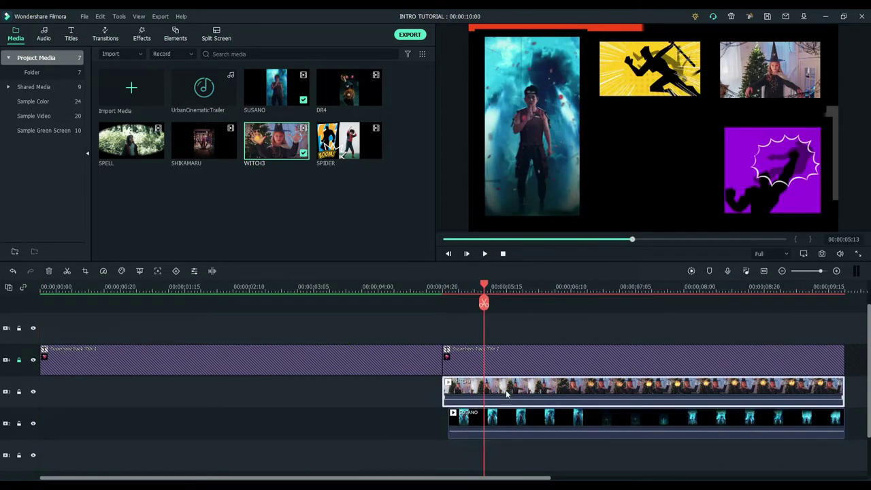
double_click(49, 109)
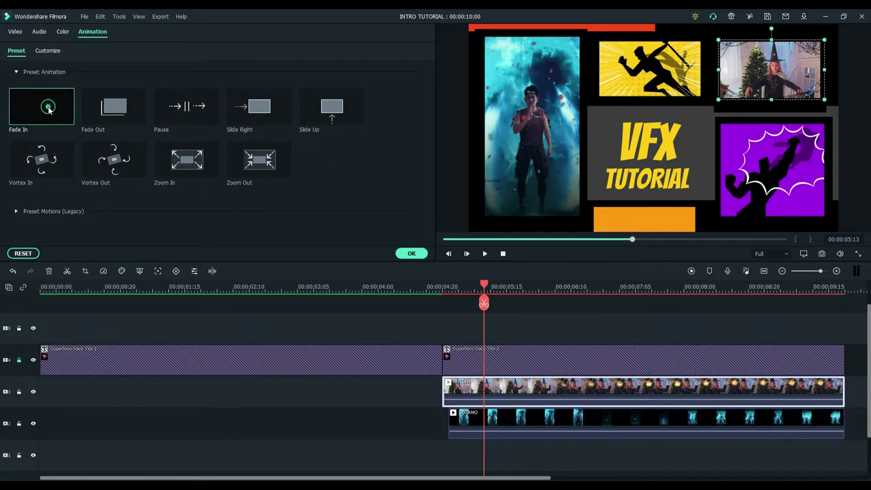
left_click(411, 253)
double_click(463, 421)
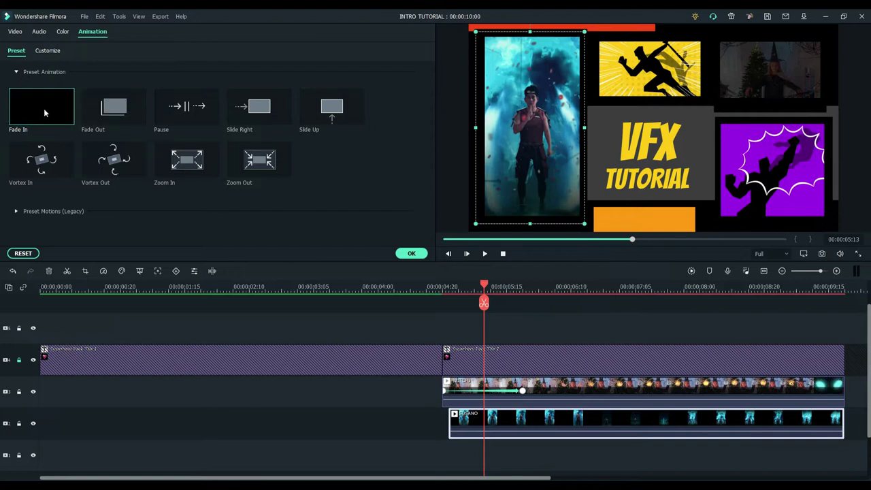
double_click(45, 110)
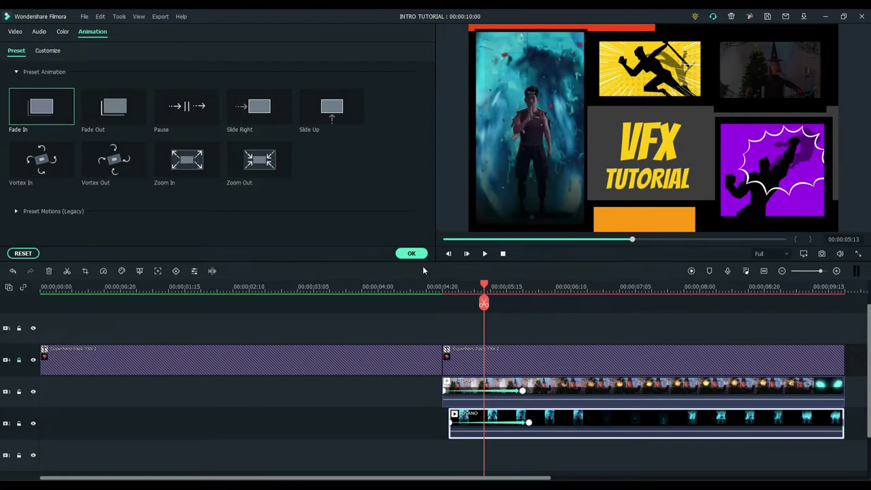
left_click(411, 253)
Place the SPIDER clip on track 3 directly after the WITCH3 clip and play it back
left_click(485, 253)
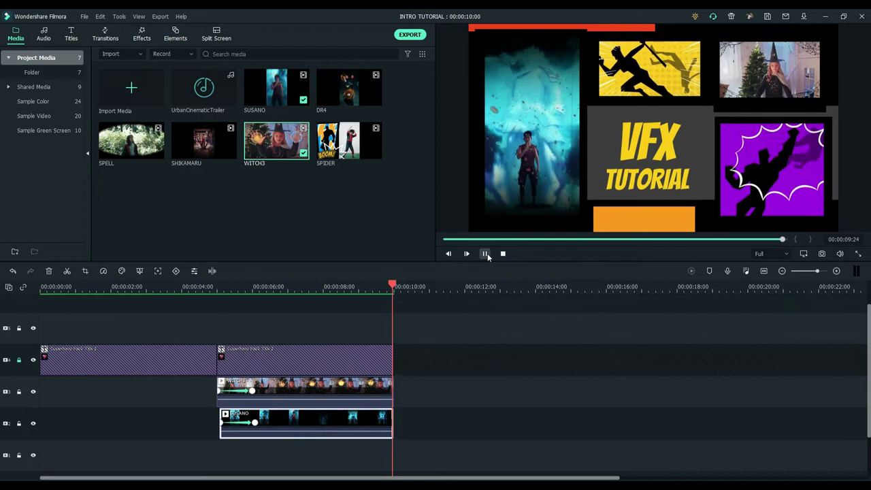
left_click(329, 147)
left_click_drag(329, 147, 403, 399)
left_click(485, 253)
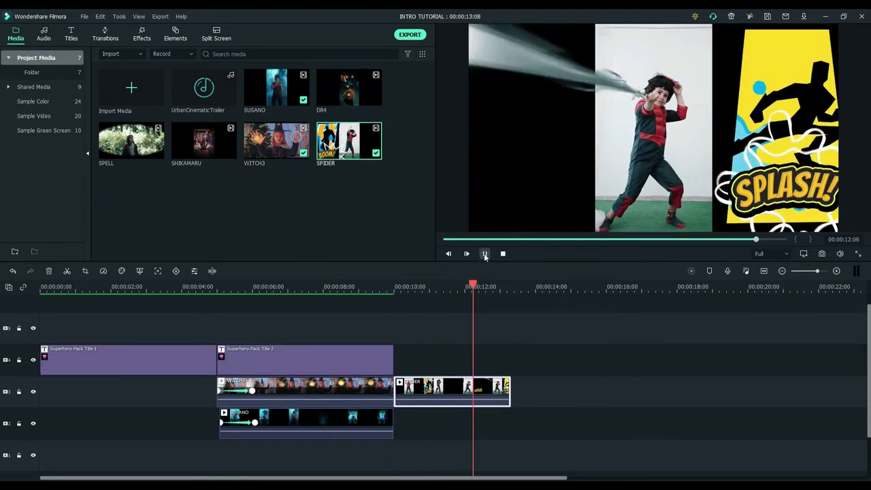
left_click(485, 253)
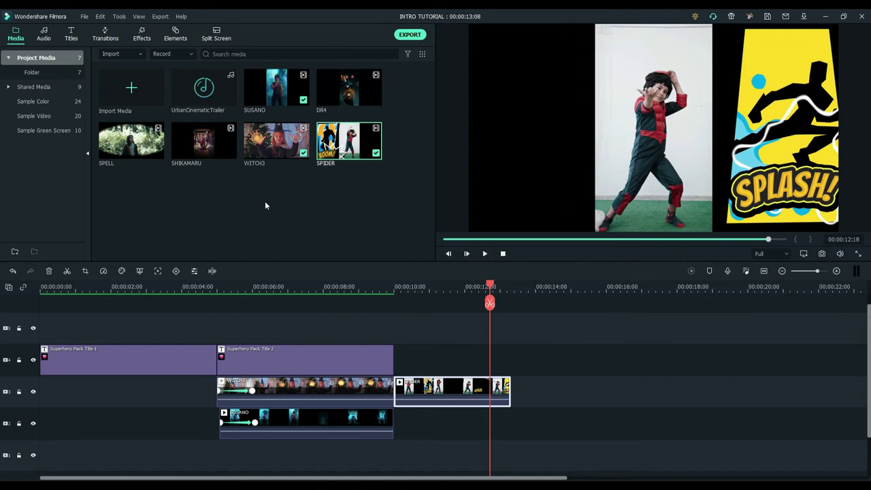
Add a second Superhero Pack Title 2 where the SPIDER clip ends, with a White sample color clip beneath it on track 1
left_click(71, 34)
left_click_drag(203, 91, 517, 370)
left_click(15, 34)
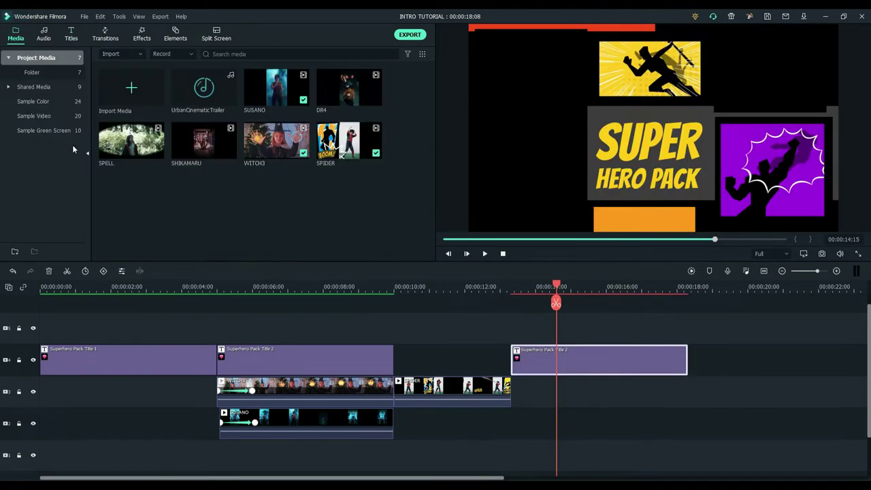
left_click(37, 102)
left_click_drag(334, 90, 518, 463)
Place the SHIKAMARU clip on track 2 beneath the second Superhero Pack Title 2 and resize it to fill the tall frame
left_click(33, 57)
left_click_drag(204, 140, 521, 425)
double_click(572, 419)
left_click_drag(531, 142, 534, 144)
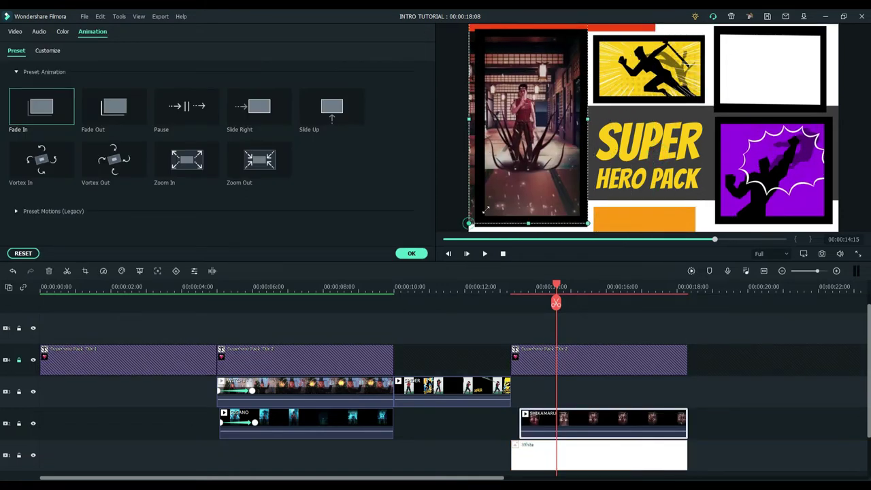
left_click_drag(480, 216, 479, 210)
left_click_drag(512, 136, 511, 157)
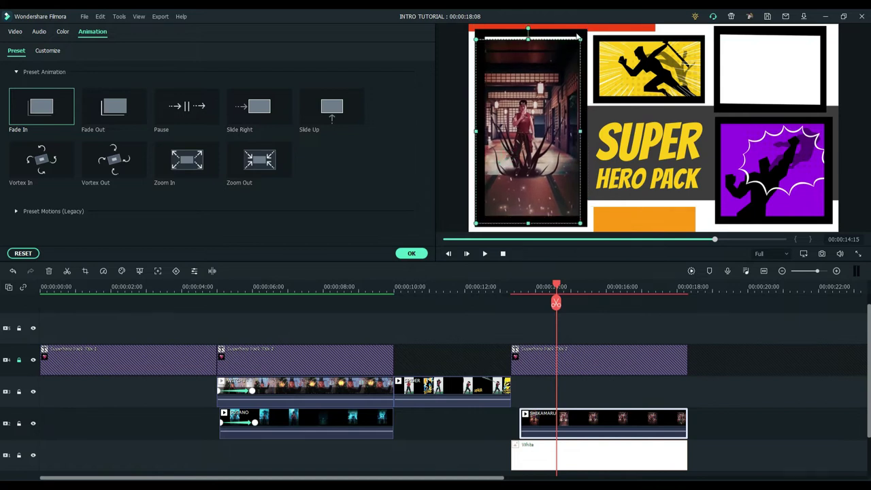
left_click_drag(582, 38, 586, 30)
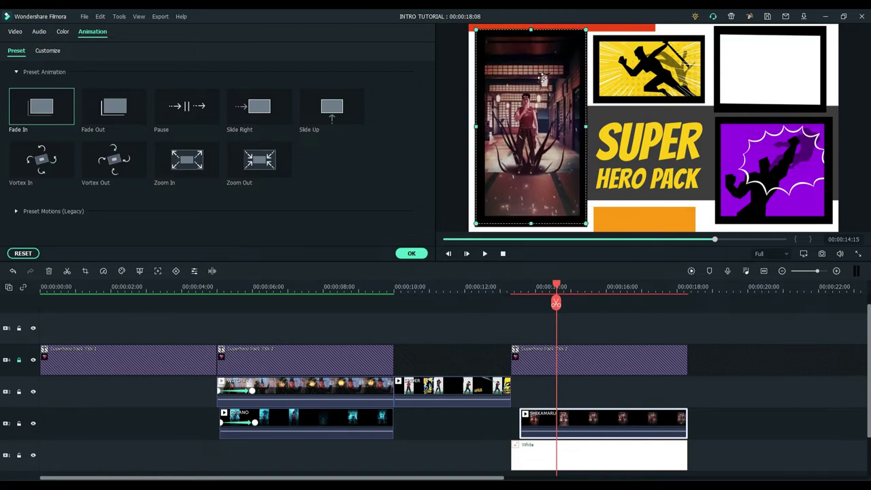
left_click(411, 253)
Place the SPELL clip on track 3 above SHIKAMARU and scale it to fit the title's white upper-right frame
left_click_drag(606, 424, 522, 403)
double_click(591, 385)
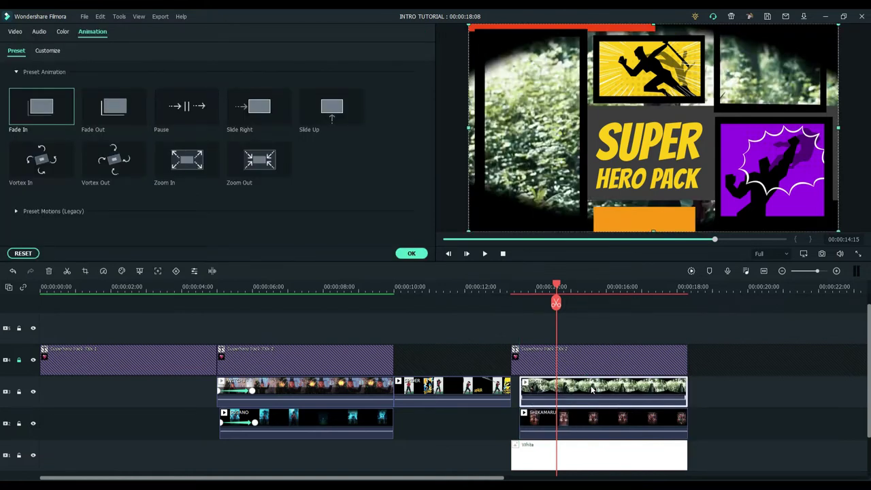
left_click_drag(469, 26, 702, 155)
left_click_drag(713, 205, 719, 101)
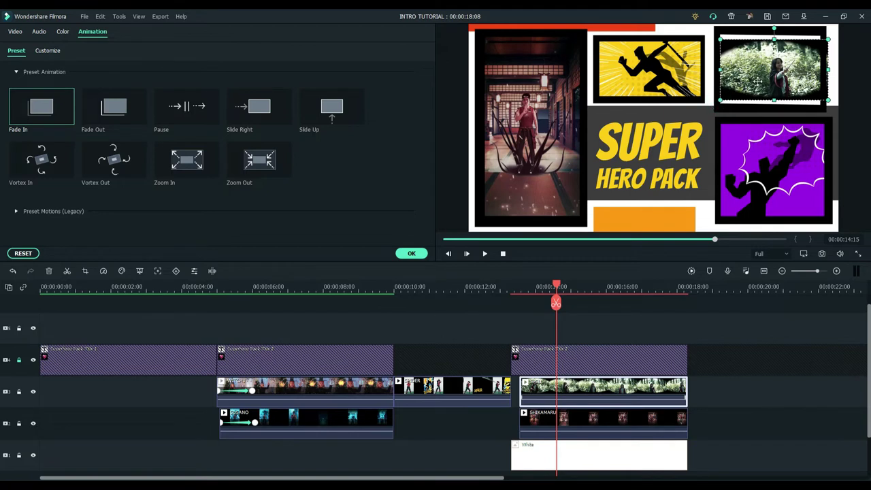
Apply the Fade In preset animation to both the SPELL and SHIKAMARU clips
left_click_drag(556, 303, 522, 310)
double_click(547, 387)
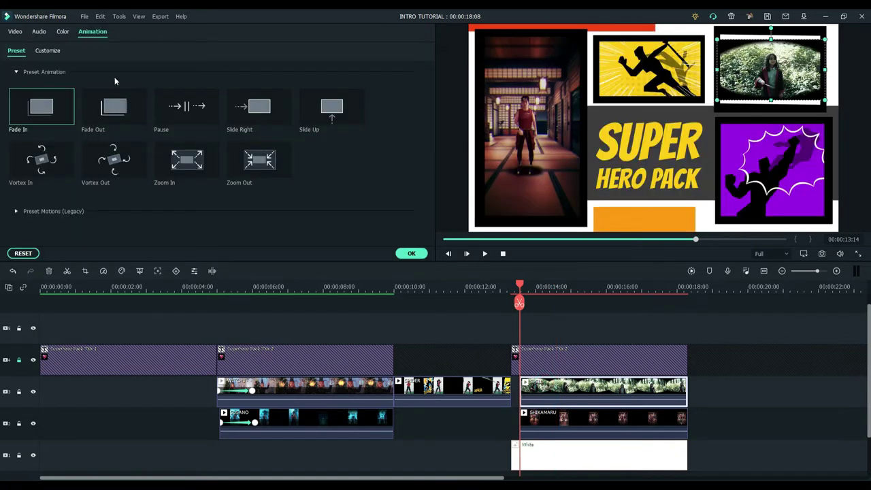
double_click(48, 101)
double_click(546, 420)
double_click(41, 105)
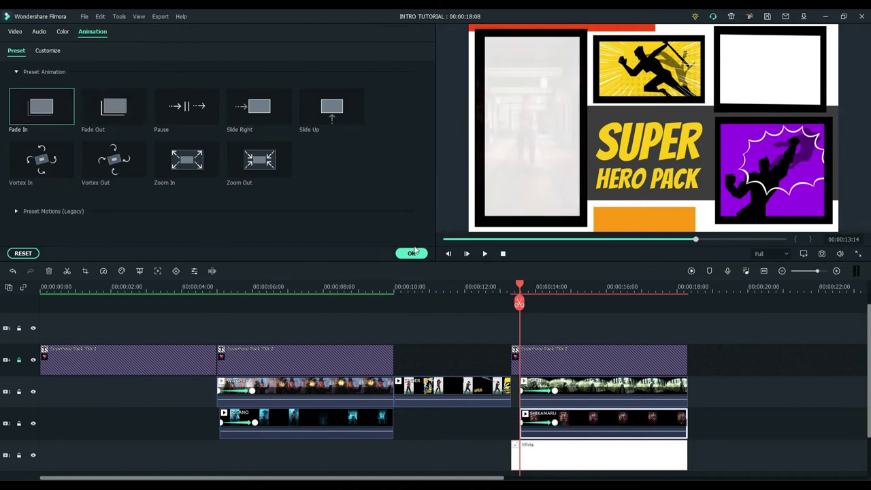
left_click(412, 254)
Delete the White color clip beneath the SHIKAMARU clip and play back the last title section
left_click(556, 457)
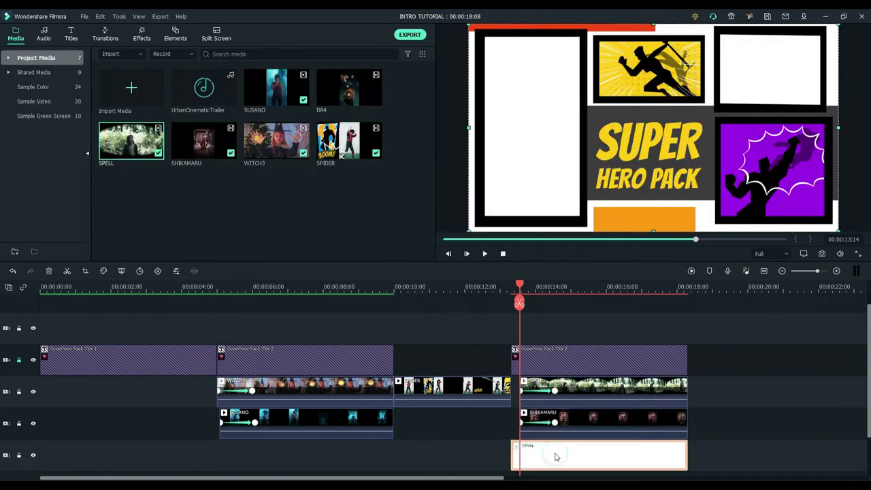
key("Delete")
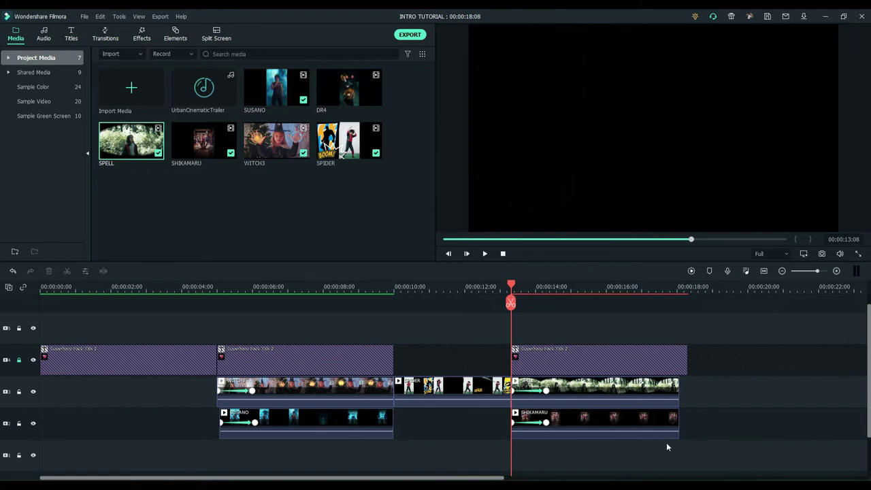
left_click(485, 253)
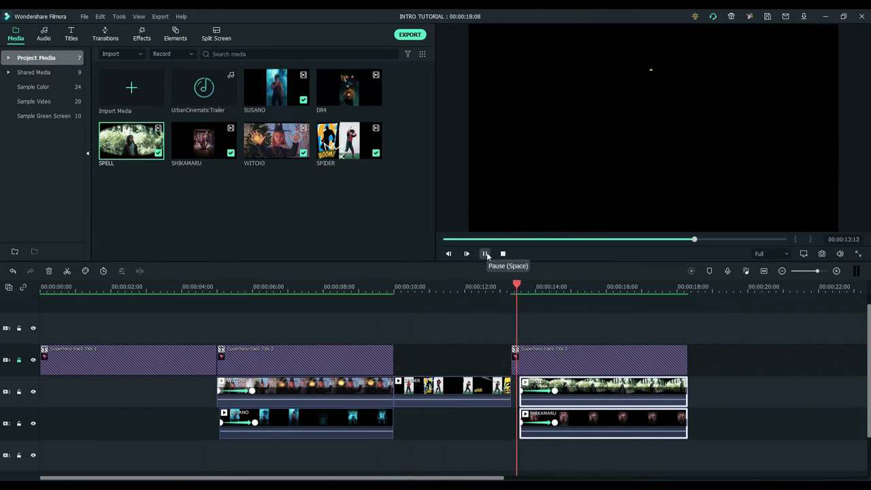
left_click(486, 254)
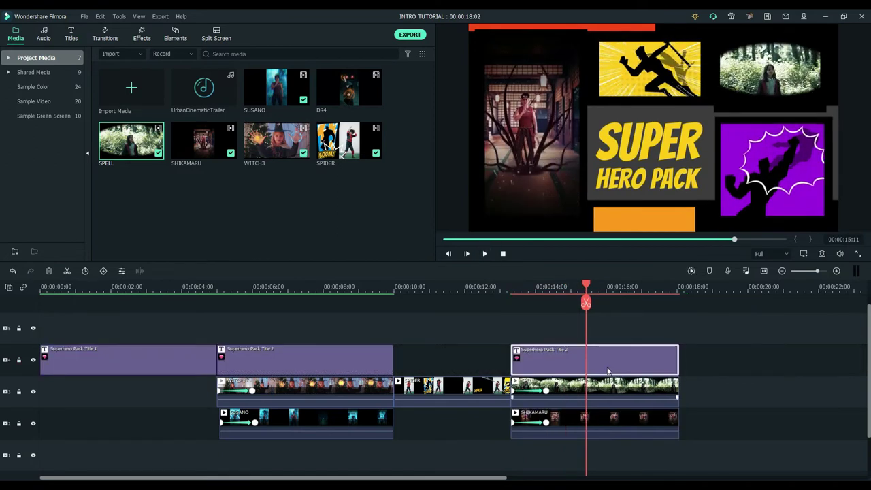
Change the last Superhero Pack title's two text lines to EDITING and TRICKS
double_click(604, 352)
left_click(545, 358)
left_click(365, 254)
type("EDTING")
key("BackSpace")
key("BackSpace")
key("BackSpace")
key("BackSpace")
type("ITING")
left_click(445, 353)
type("TRICKS")
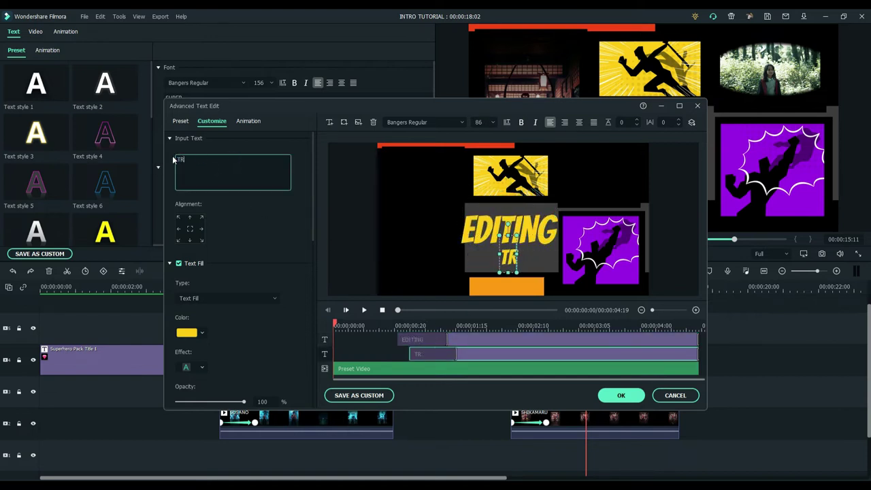
left_click(621, 395)
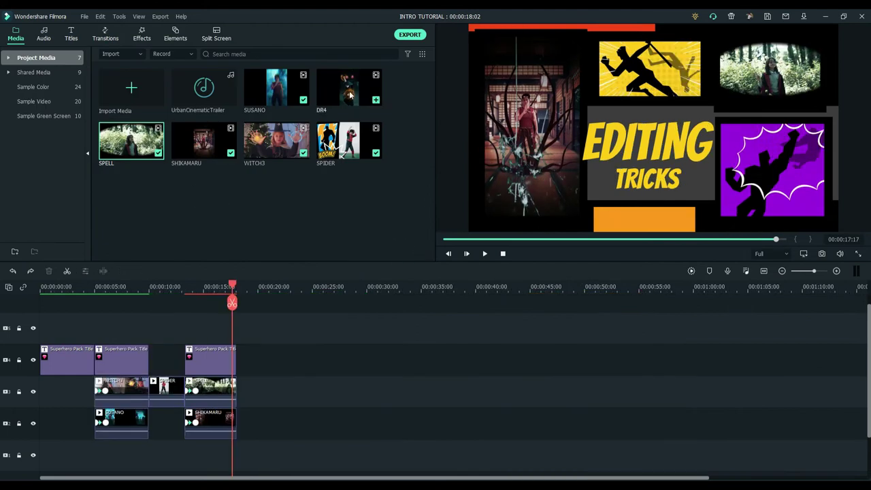
Place the DR4 clip on track 3 after the SPELL clip and add the Superhero Pack Overlay 2 effect above it
left_click_drag(348, 91, 241, 390)
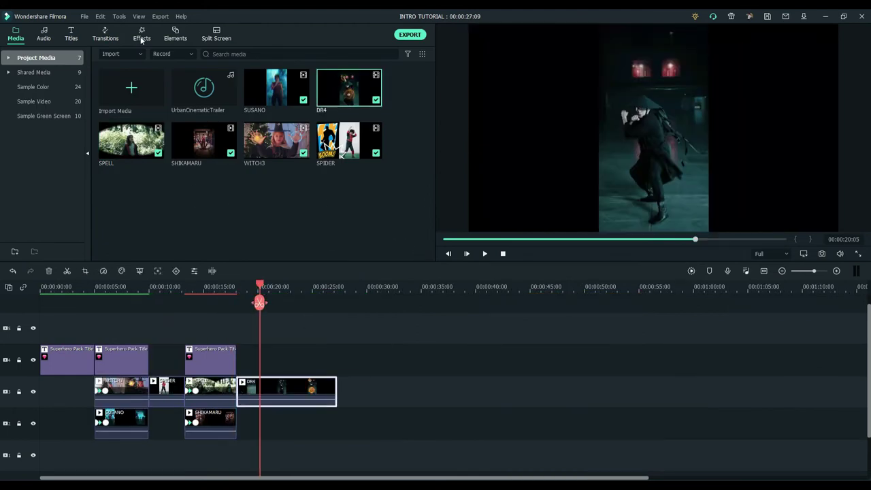
left_click(141, 34)
left_click(153, 54)
type("SUPERHEROES")
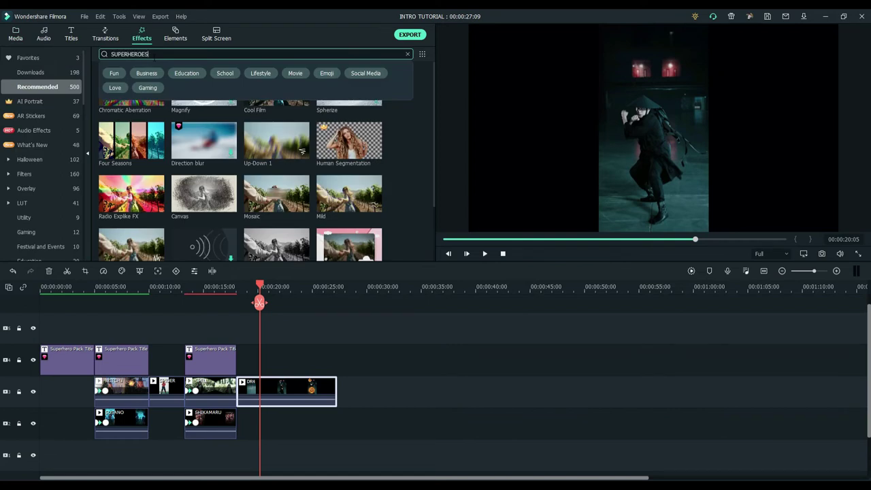
key("Return")
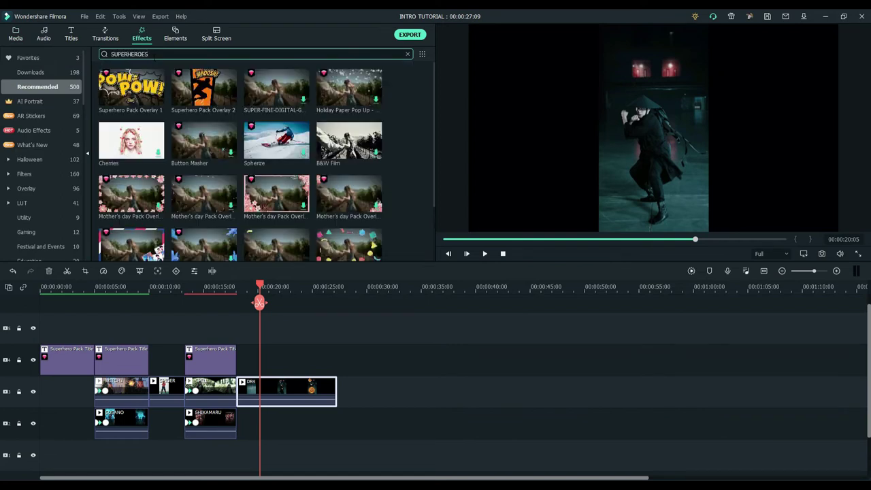
left_click_drag(196, 94, 268, 355)
left_click_drag(272, 294, 293, 297)
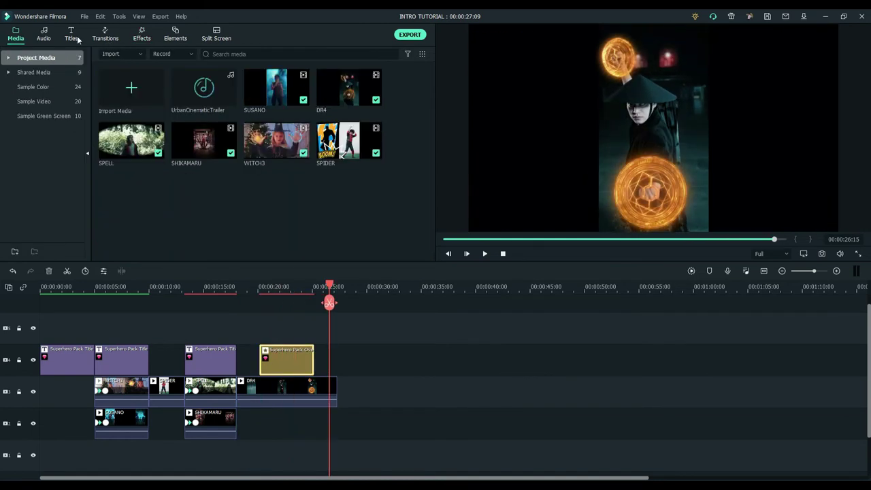
Search the titles for COMICBOOK and place Comicbook Pack Opener 1 on track 3 directly after the DR4 clip
left_click(72, 35)
left_click(126, 55)
type("COMICBOO")
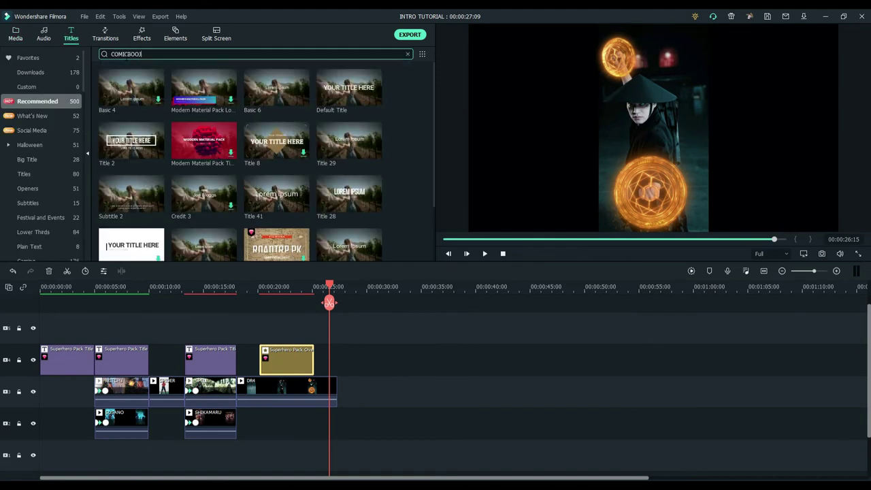
type("K")
key("Return")
left_click(259, 89)
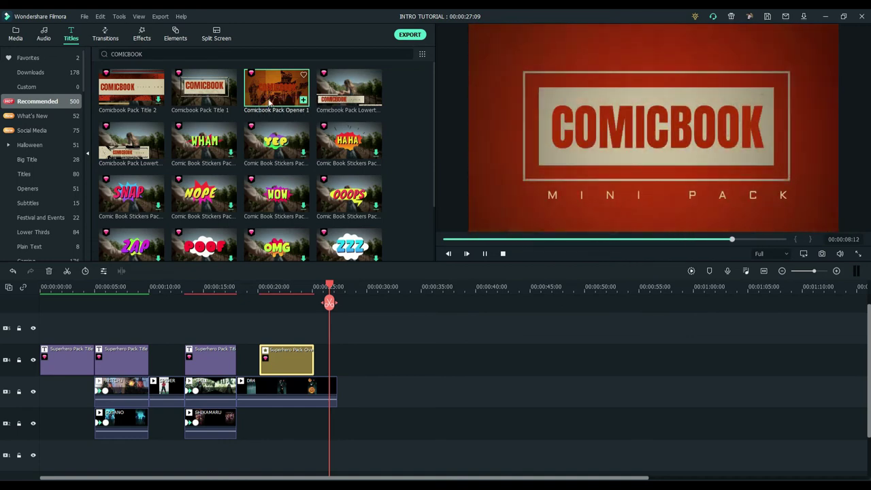
left_click_drag(270, 102, 342, 392)
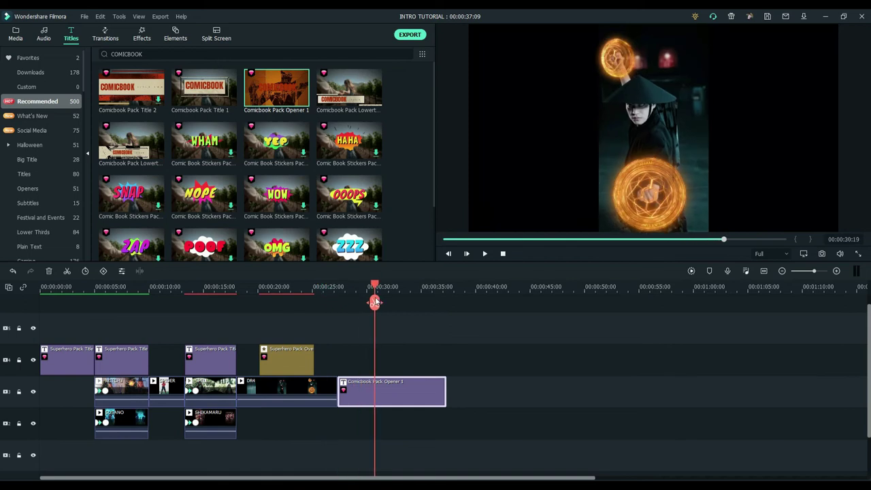
Change the Comicbook Pack Opener 1's main text to ALPHA VFX and select its MINI PACK line for editing
double_click(398, 392)
left_click(357, 255)
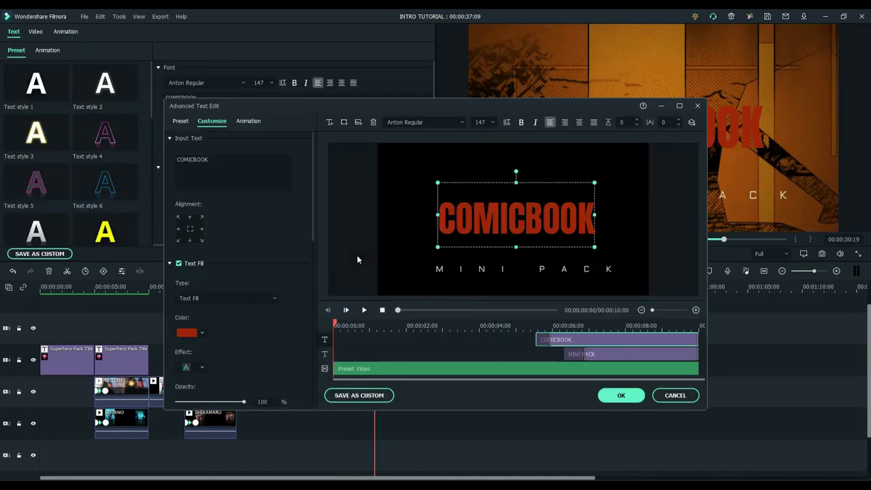
left_click_drag(302, 183, 142, 154)
type("ALPHA")
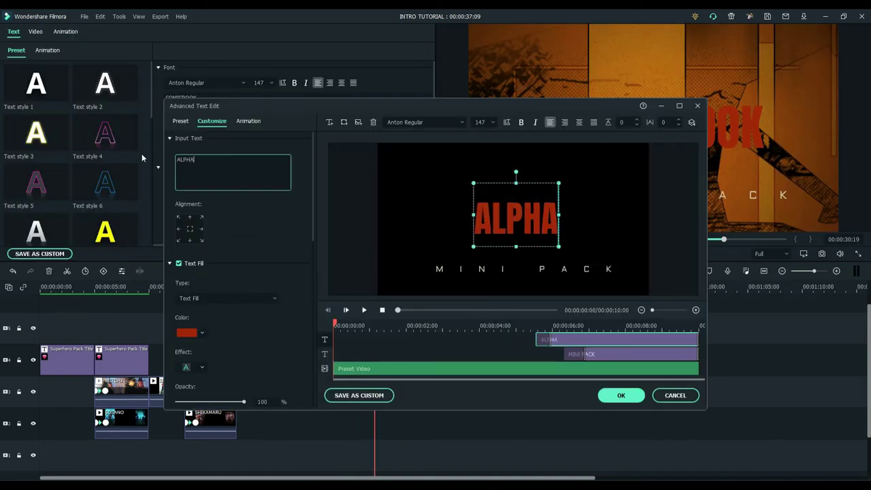
type(" VFX")
left_click(597, 354)
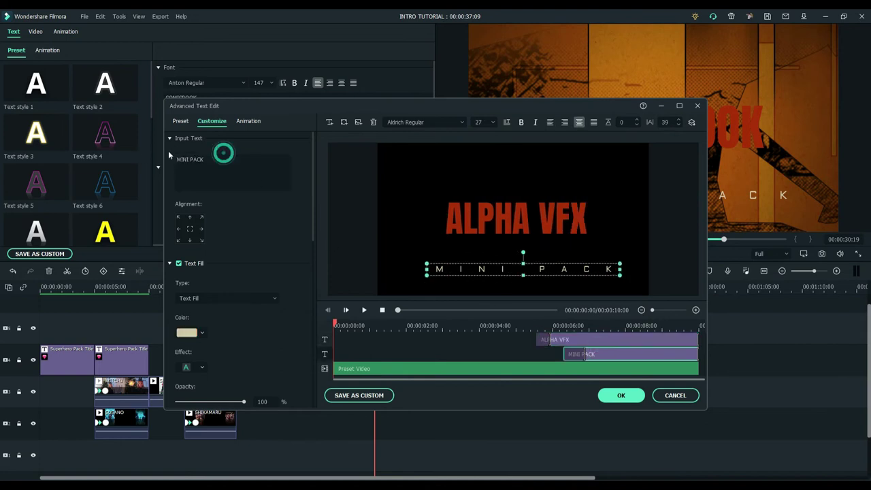